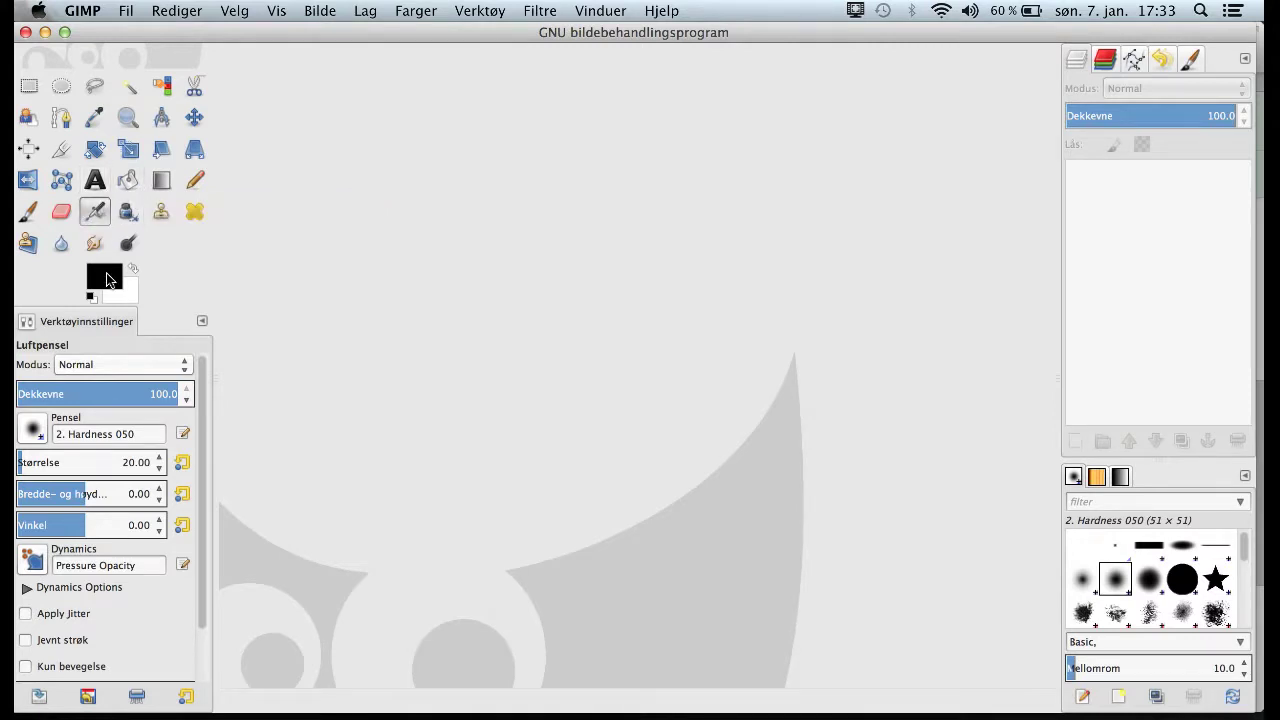
Try the Ellipse and Free Select tools, then make the Rotate tool active.
{"action": "left_click", "coordinate": [59, 90]}
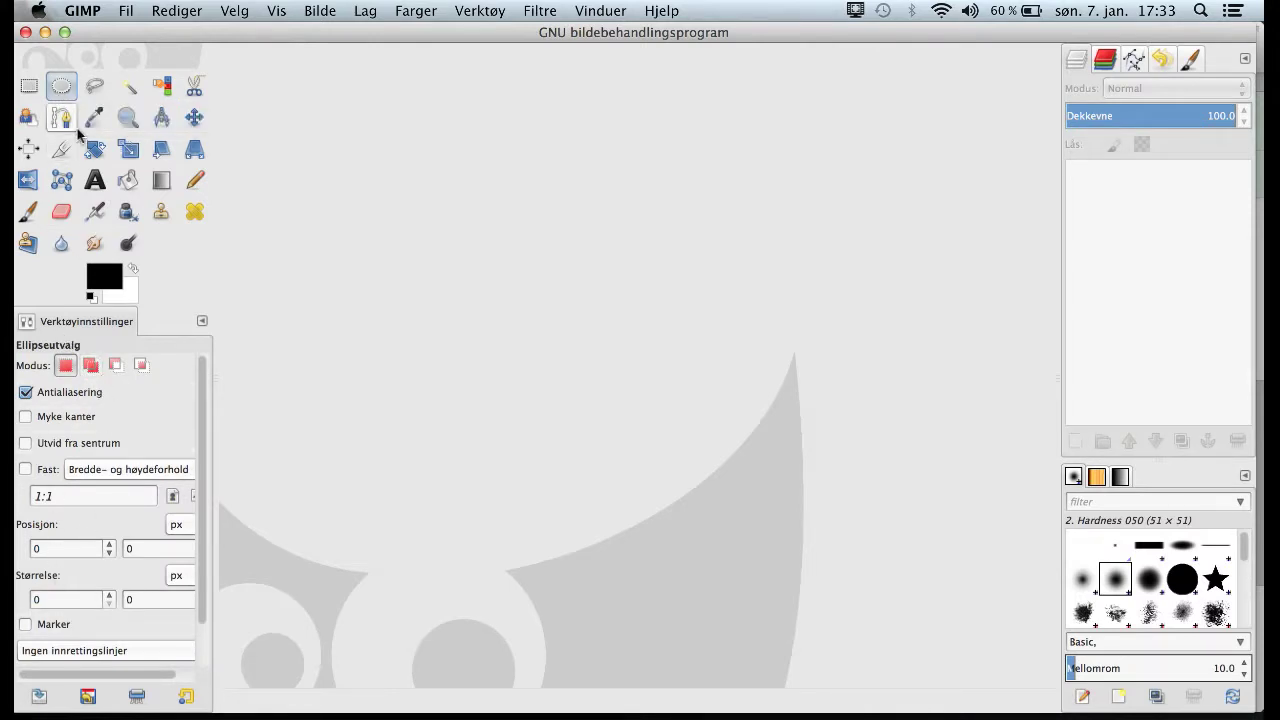
{"action": "left_click", "coordinate": [95, 88]}
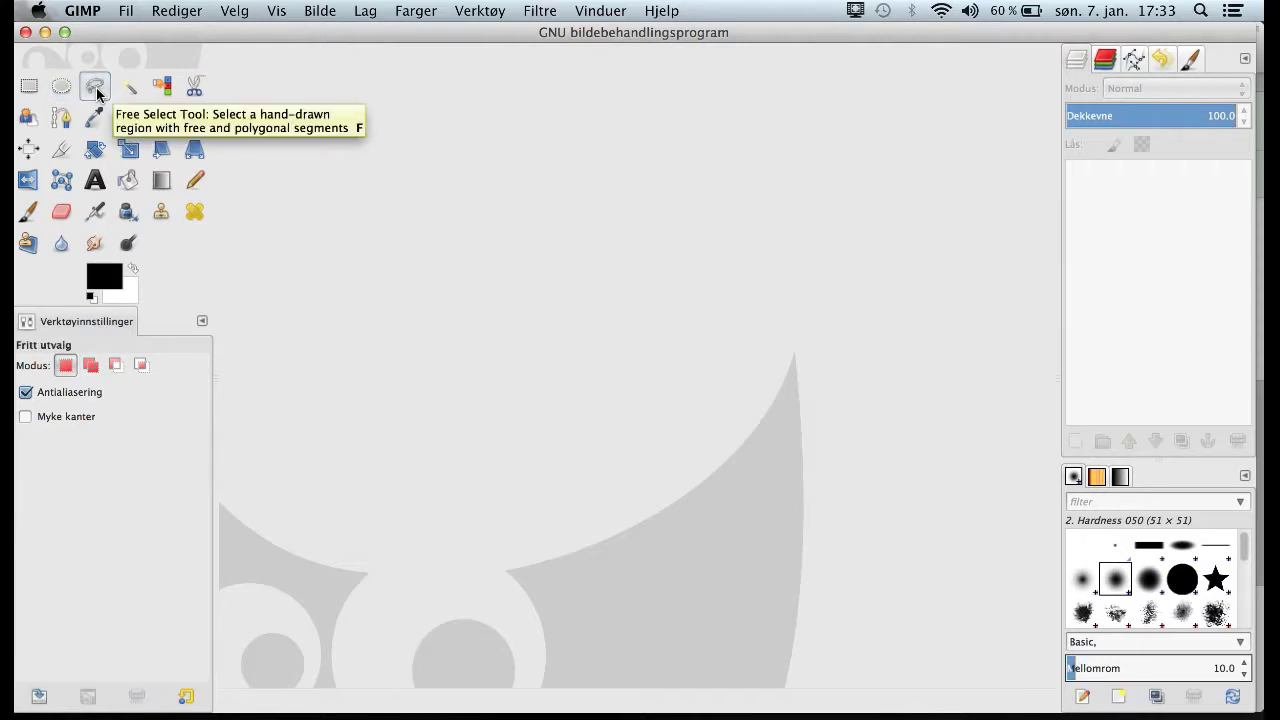
{"action": "left_click", "coordinate": [96, 146]}
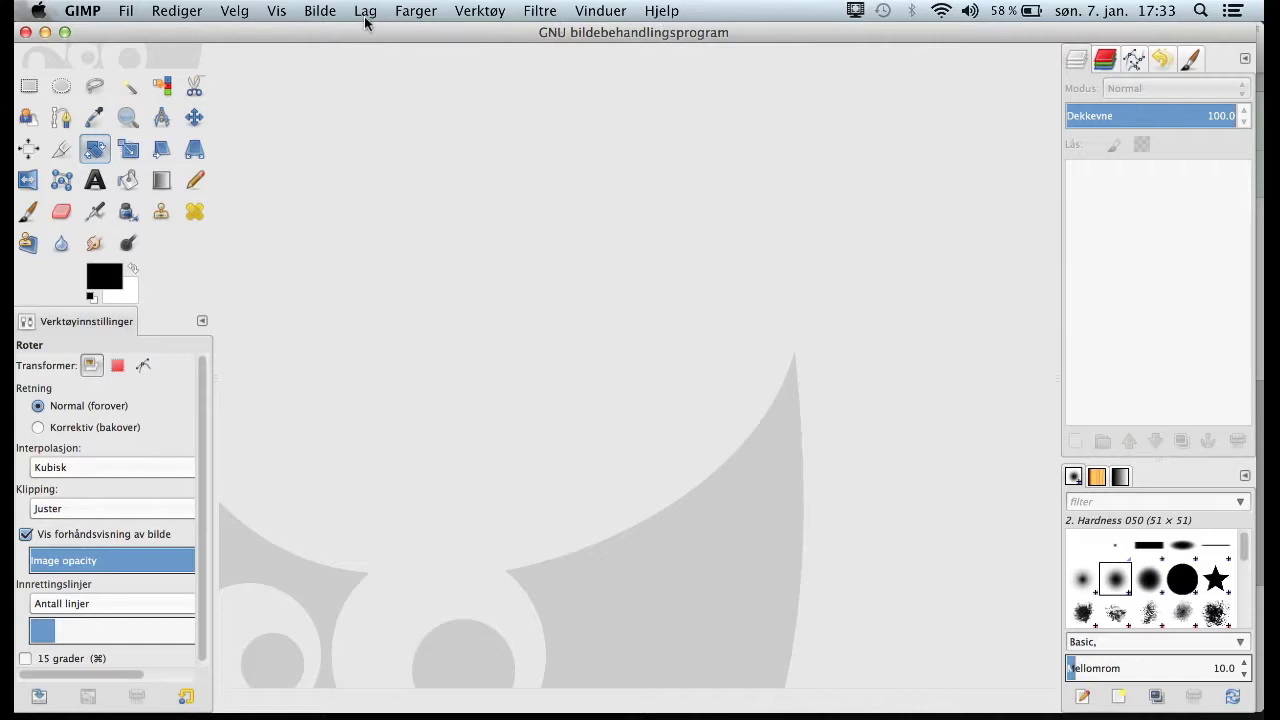
{"action": "left_click", "coordinate": [469, 14]}
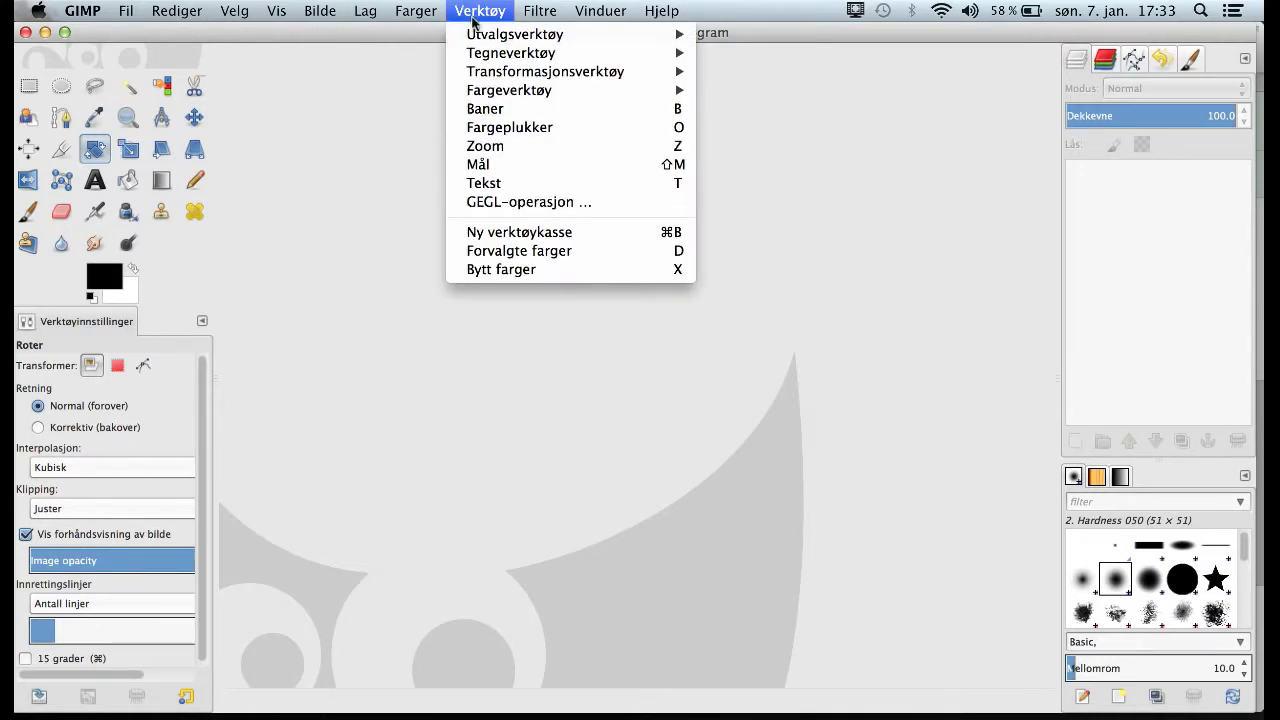
{"action": "left_click", "coordinate": [416, 24]}
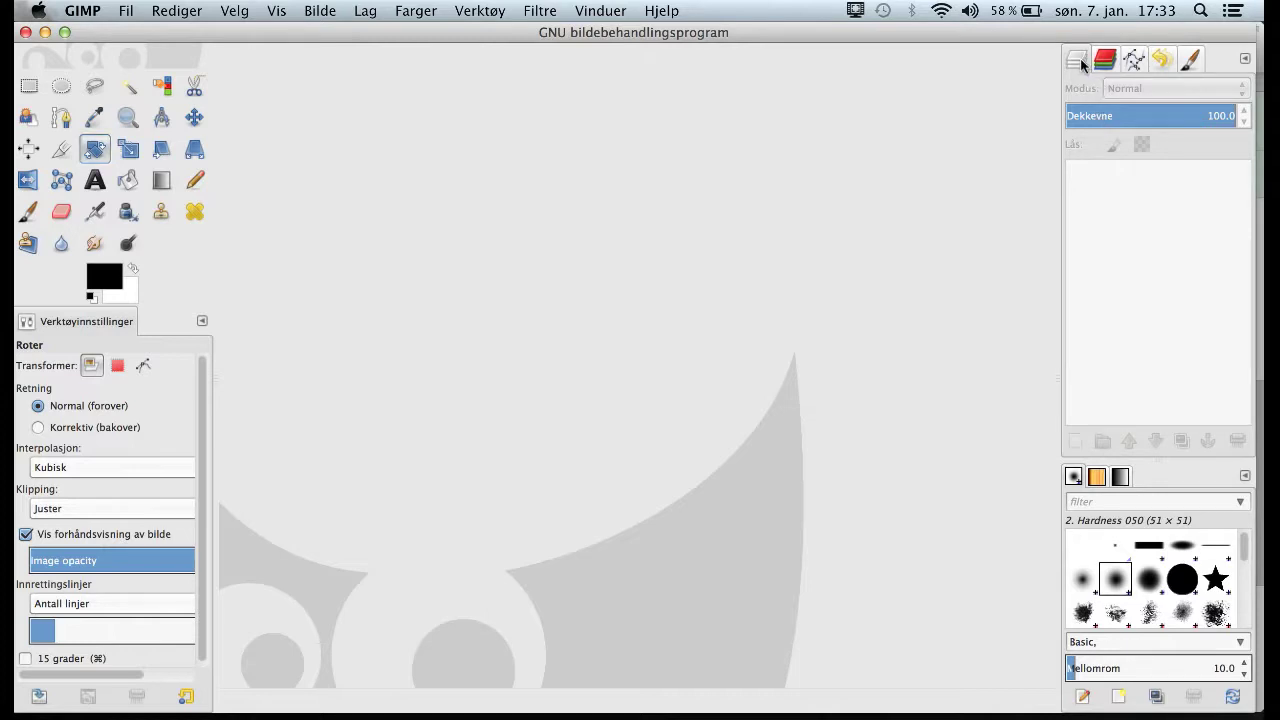
{"action": "left_click", "coordinate": [128, 14]}
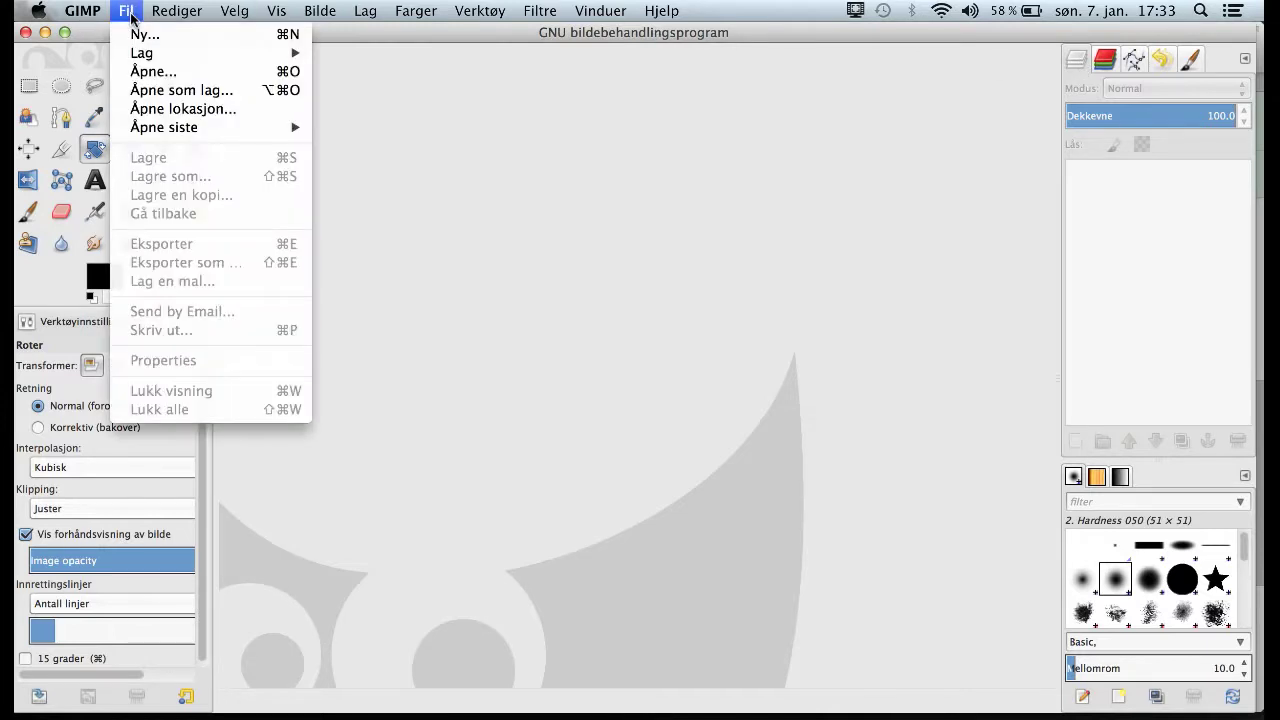
Open blakk.jpg from the recently used images in the open-image dialog.
{"action": "left_click", "coordinate": [141, 74]}
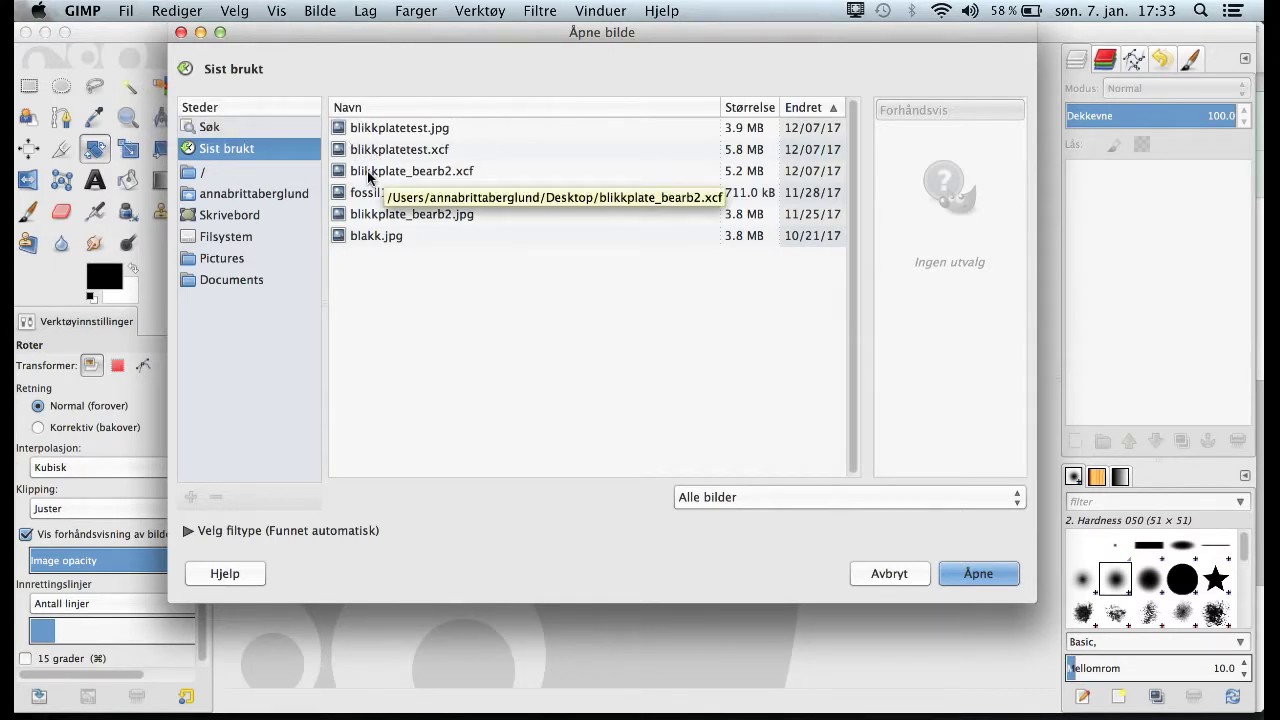
{"action": "left_click", "coordinate": [361, 242]}
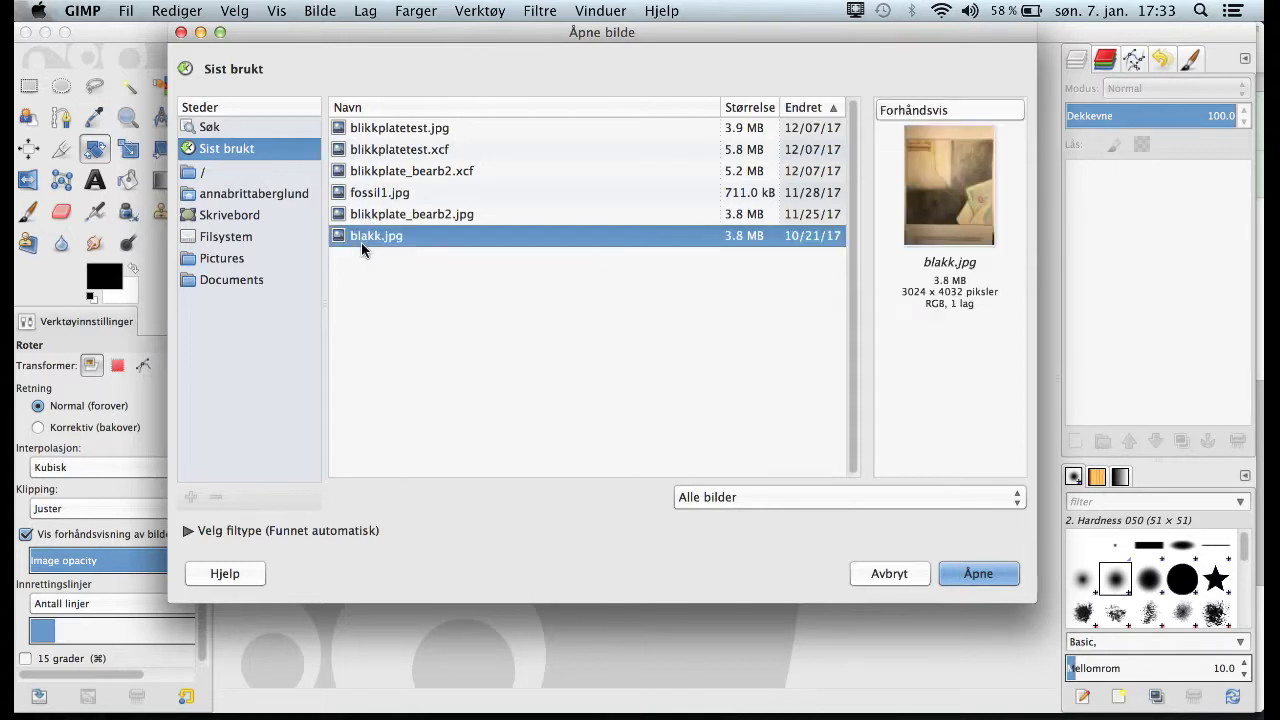
{"action": "left_click", "coordinate": [948, 575]}
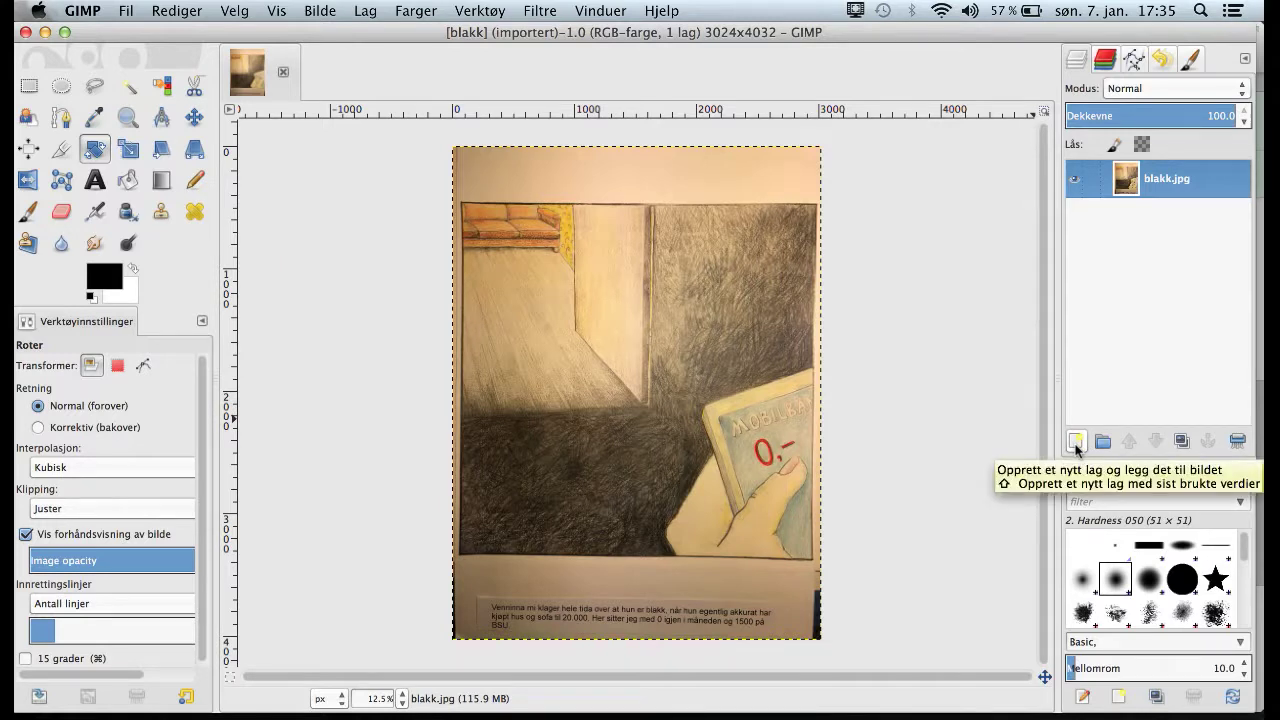
Add a transparent (Gjennomsiktighet) layer named Lag above blakk.jpg.
{"action": "left_click", "coordinate": [1076, 442]}
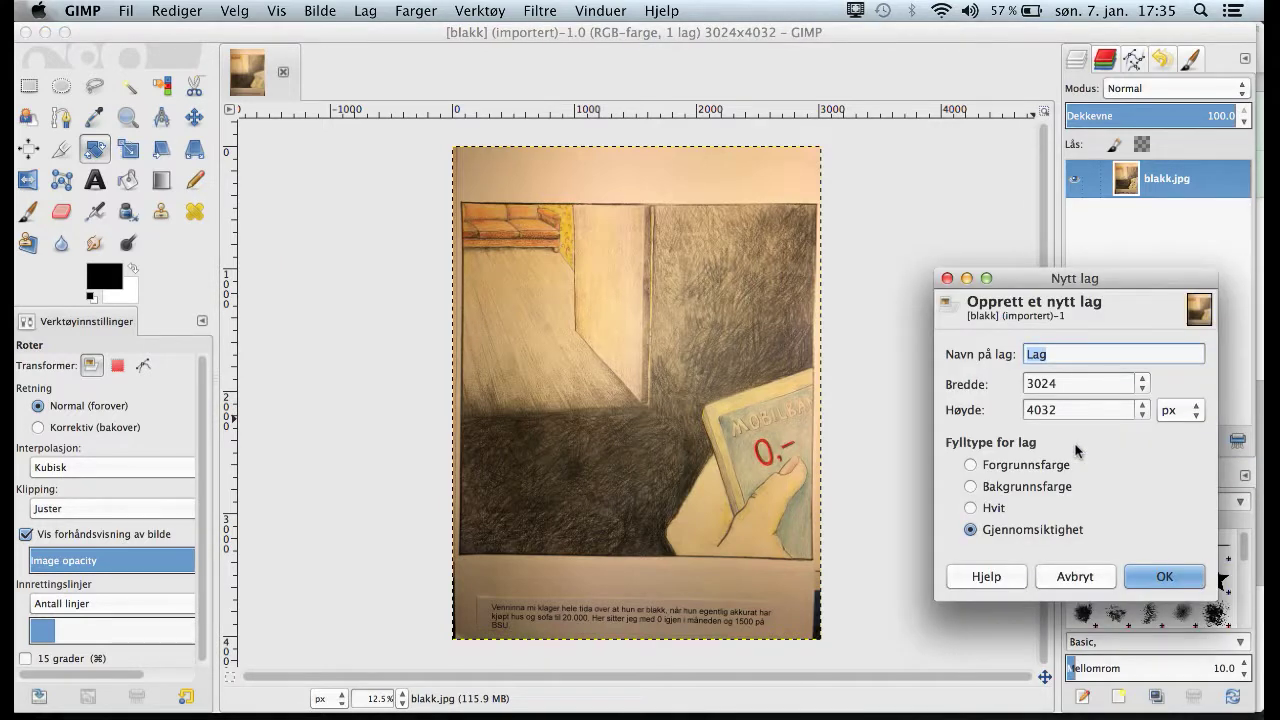
{"action": "left_click", "coordinate": [1155, 580]}
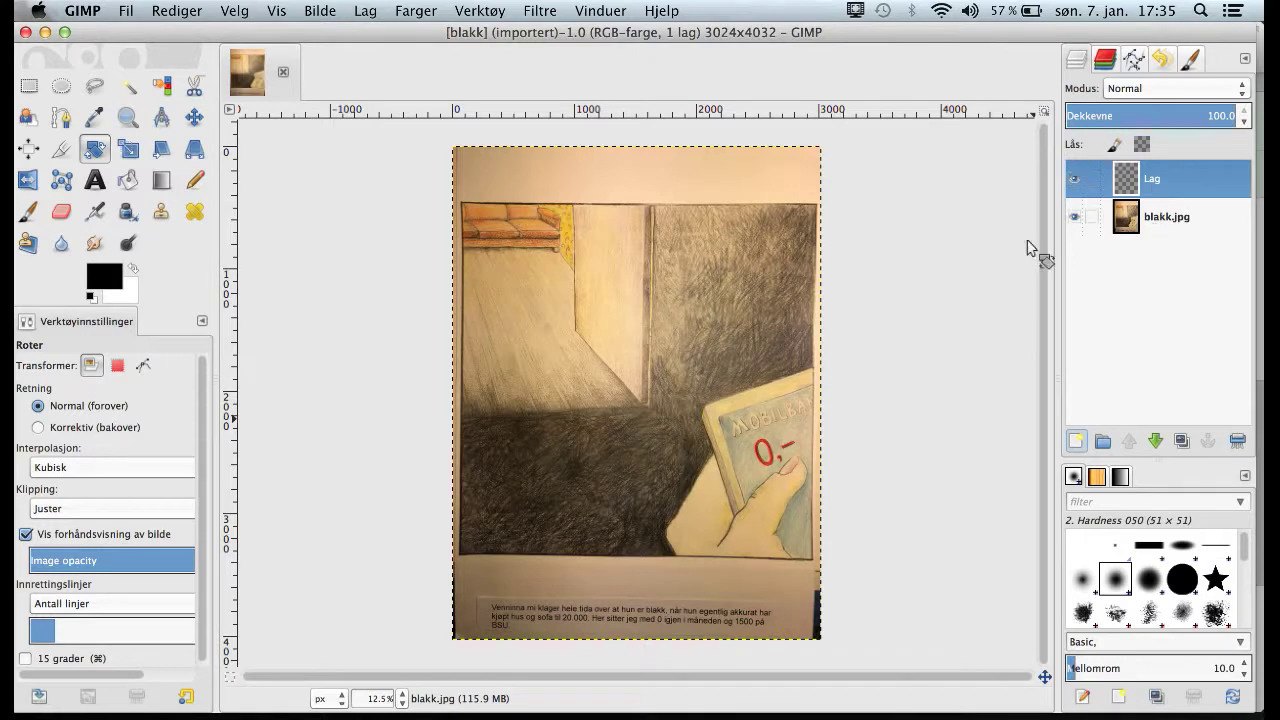
Draw two black pencil loops over the door area on the Lag layer.
{"action": "left_click", "coordinate": [194, 181]}
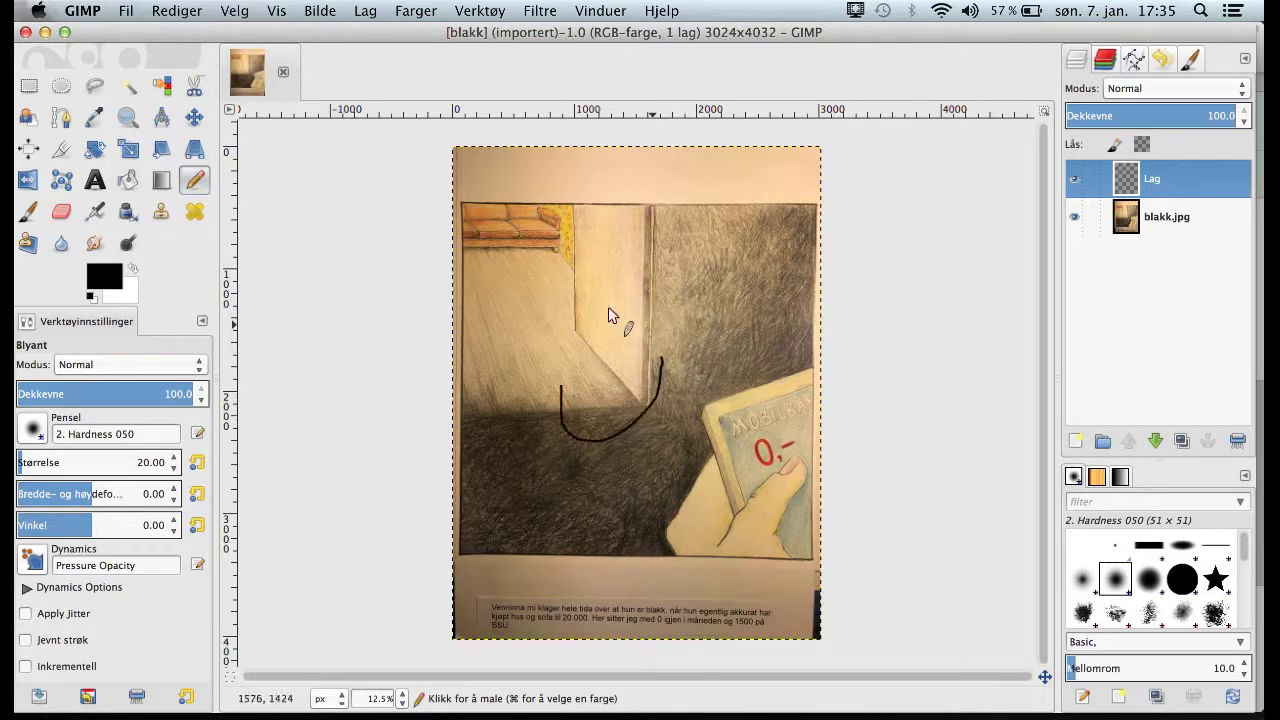
{"action": "left_click_drag", "start_coordinate": [561, 386], "coordinate": [624, 322]}
{"action": "left_click_drag", "start_coordinate": [550, 276], "coordinate": [570, 405]}
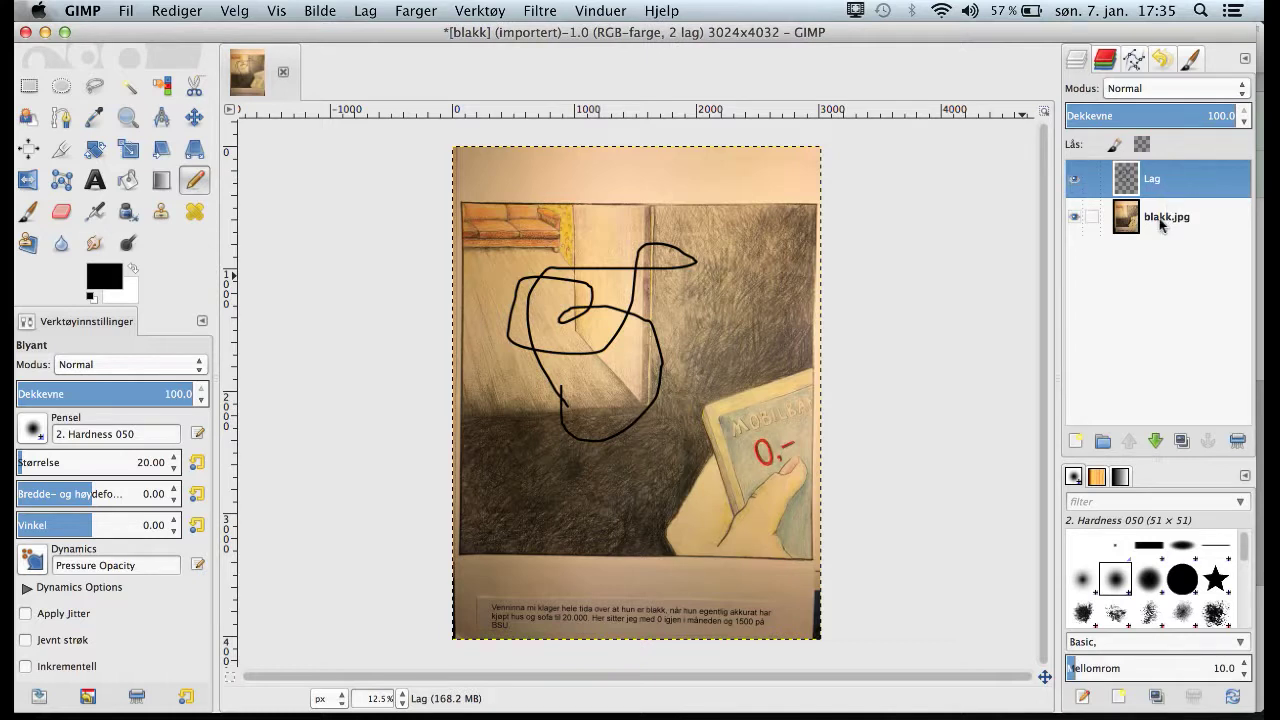
Switch between the blakk.jpg and Lag layers, then drag Lag away to delete it.
{"action": "left_click", "coordinate": [1159, 218]}
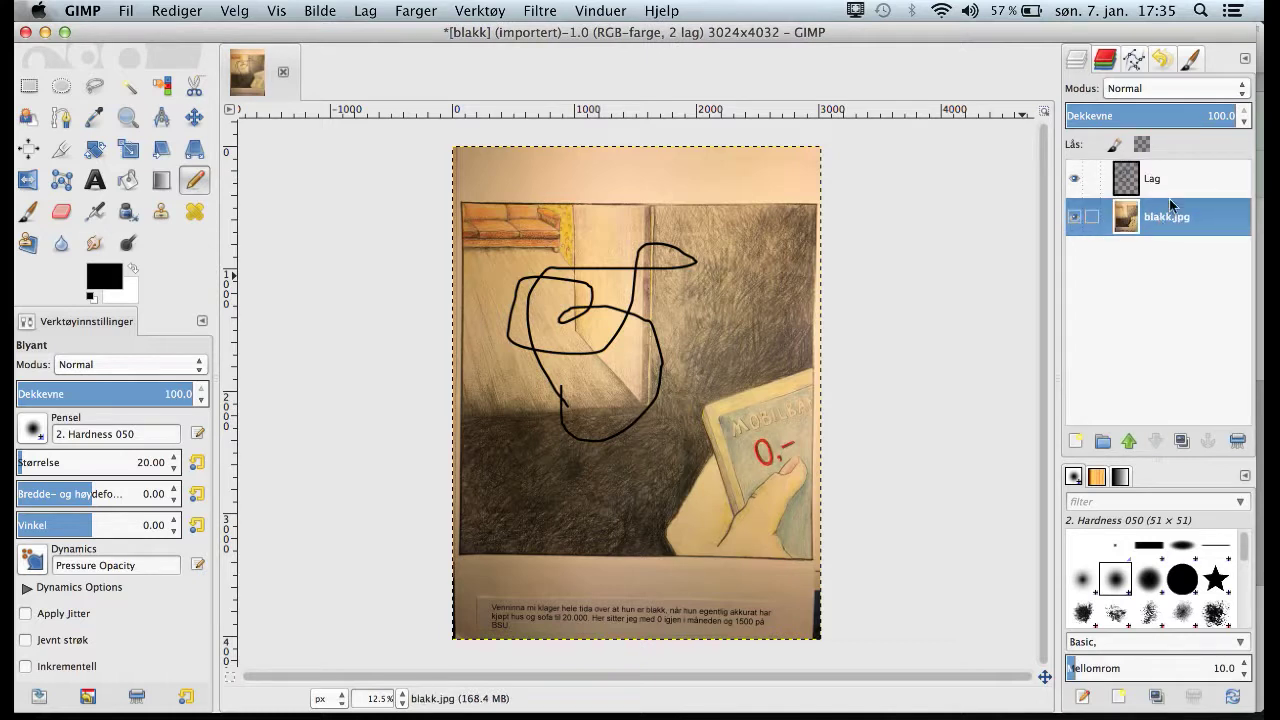
{"action": "left_click", "coordinate": [1170, 177]}
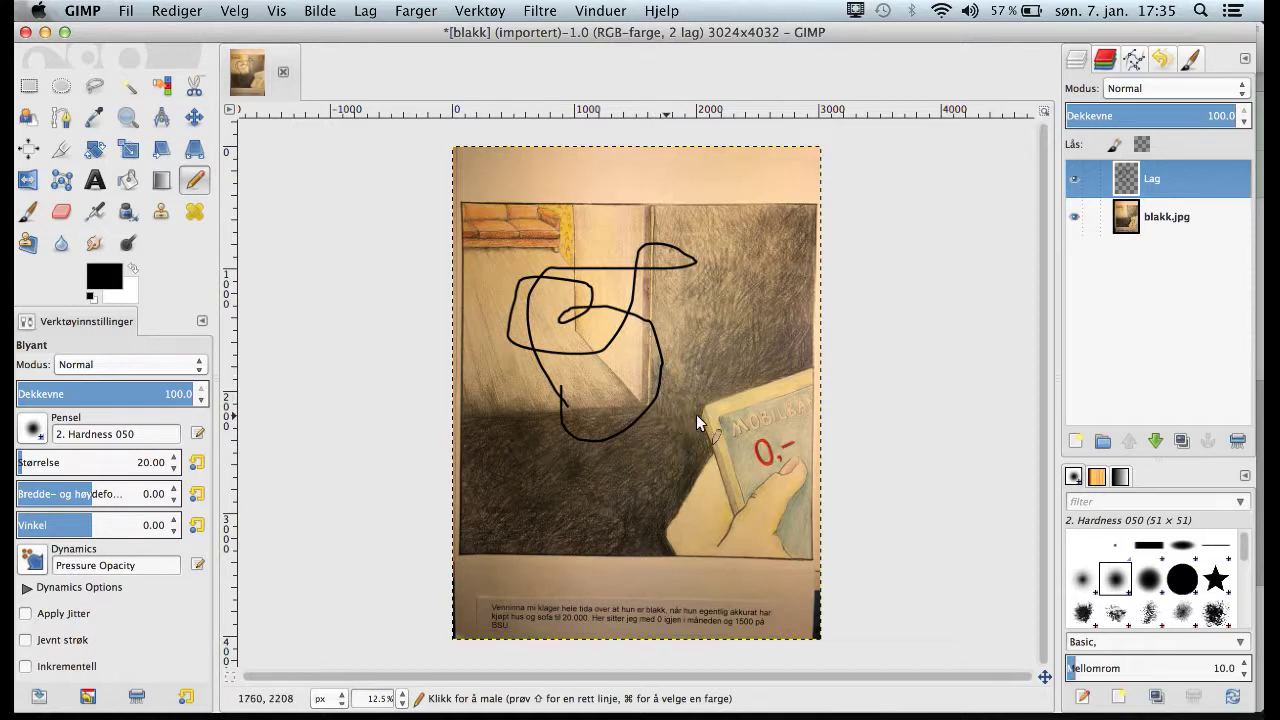
{"action": "left_click_drag", "start_coordinate": [1178, 179], "coordinate": [1243, 446]}
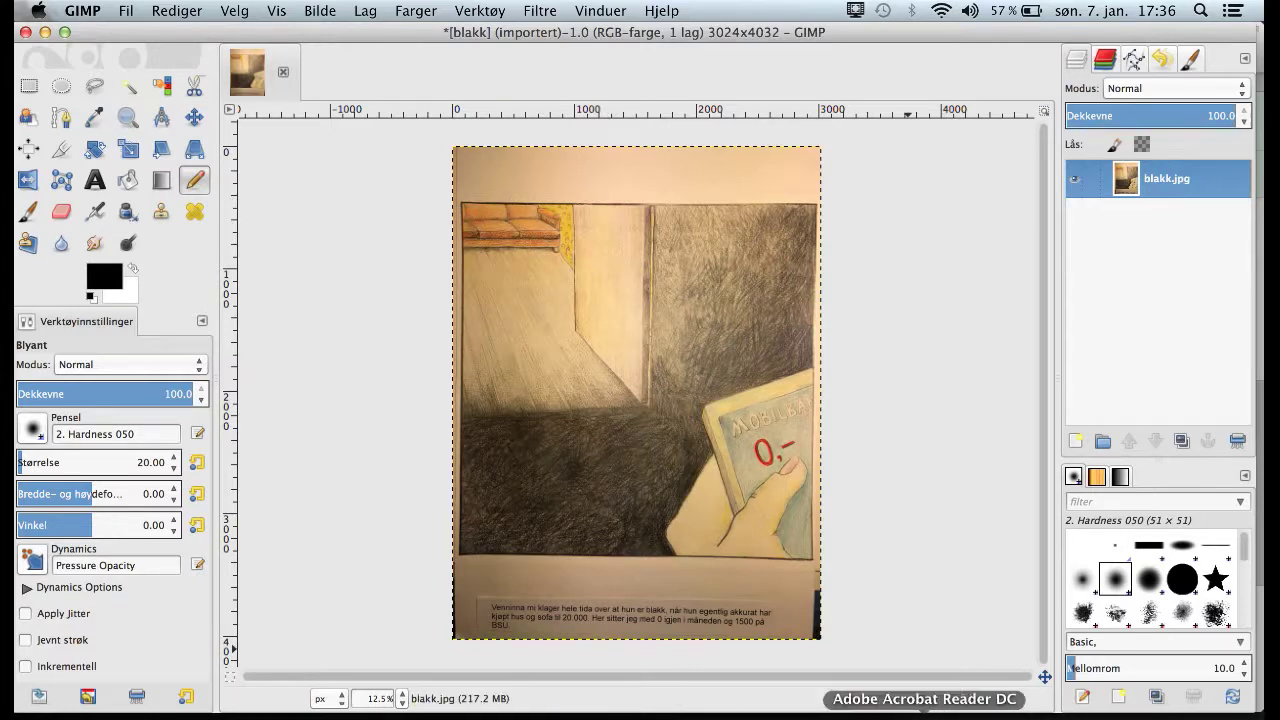
Click in the workspace, leaving blakk.jpg as a clean single-layer drawing.
{"action": "left_click", "coordinate": [909, 712]}
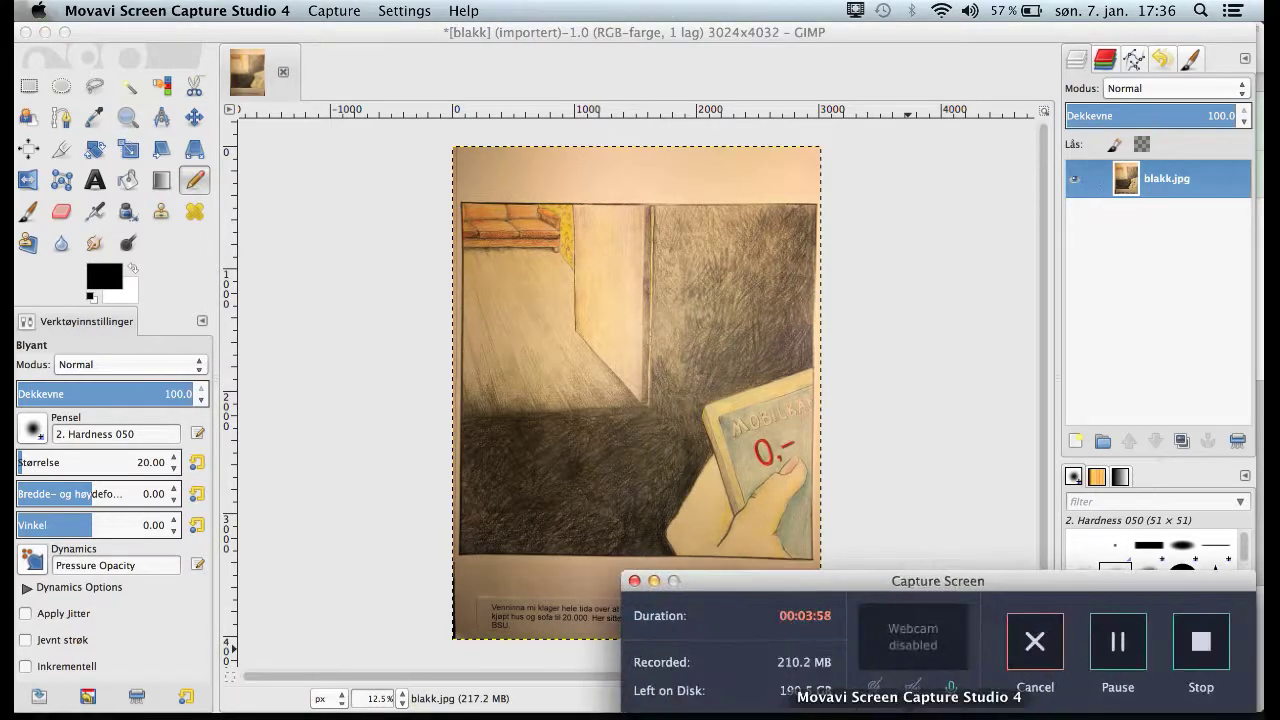